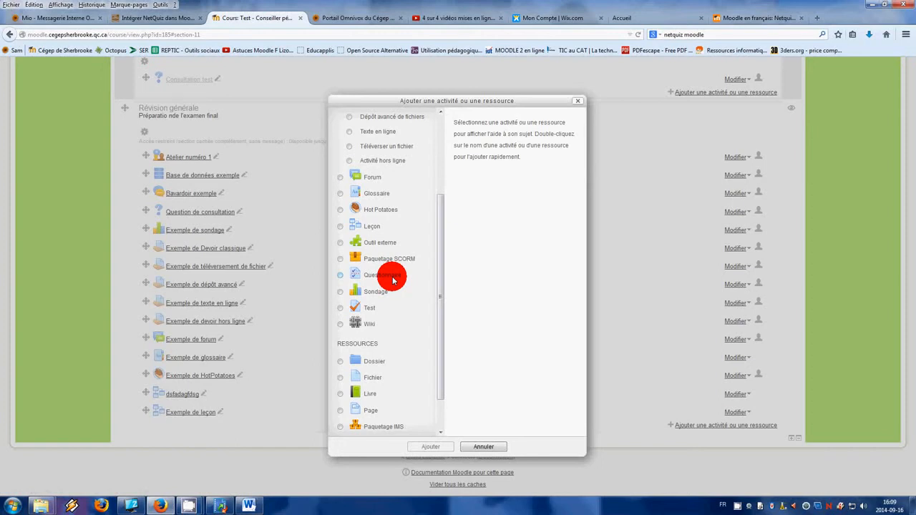
Add a Questionnaire activity to the Révision générale section, named "Exemple de questionnaire" with the description "fdlkfdsjlfjlkdsflskj".
left_click(393, 278)
left_click(433, 446)
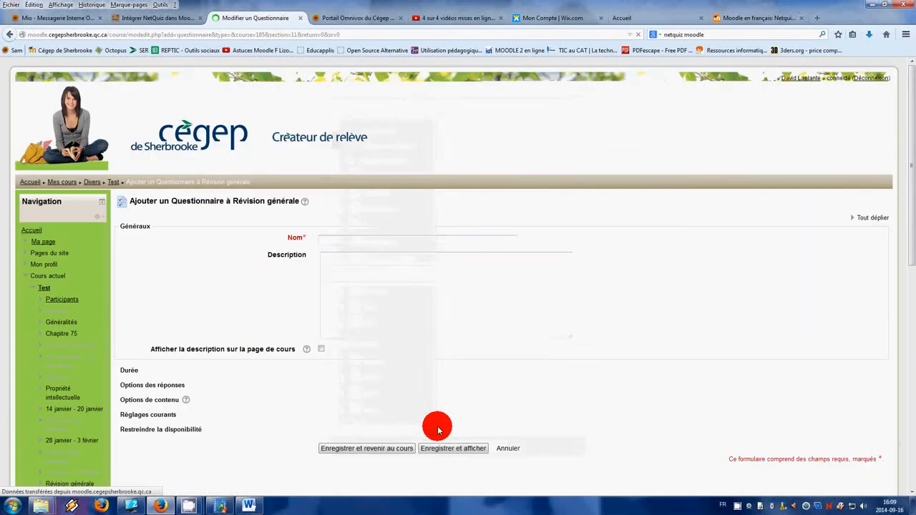
left_click(400, 240)
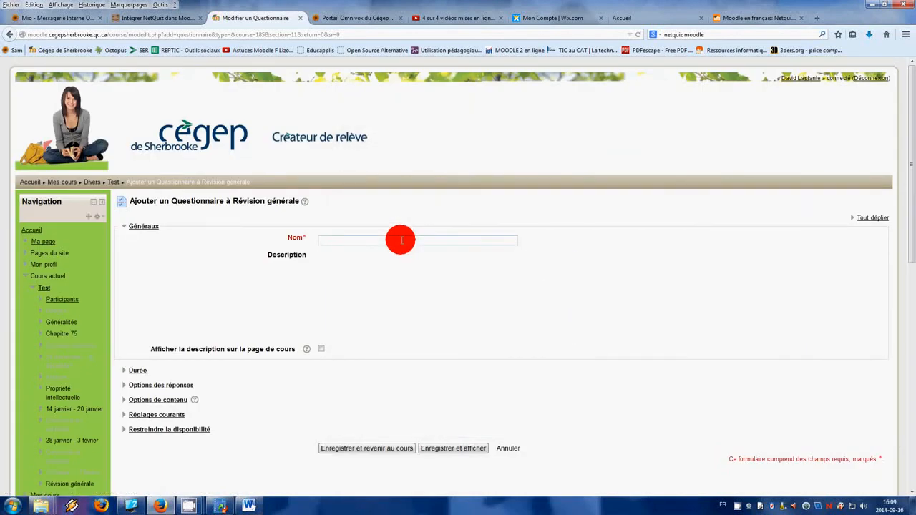
type("Exemple")
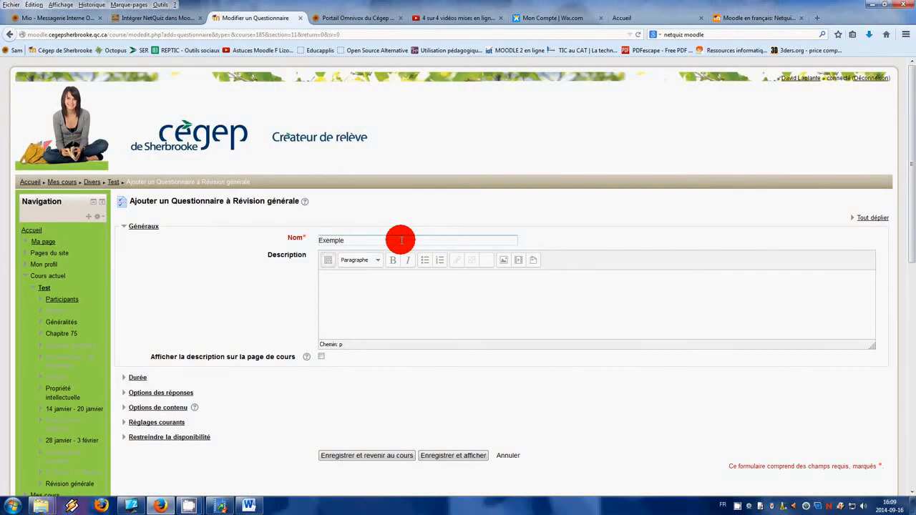
type(" de questionnaire")
left_click(413, 286)
type("fdlkfdsjlfjkdsflskj")
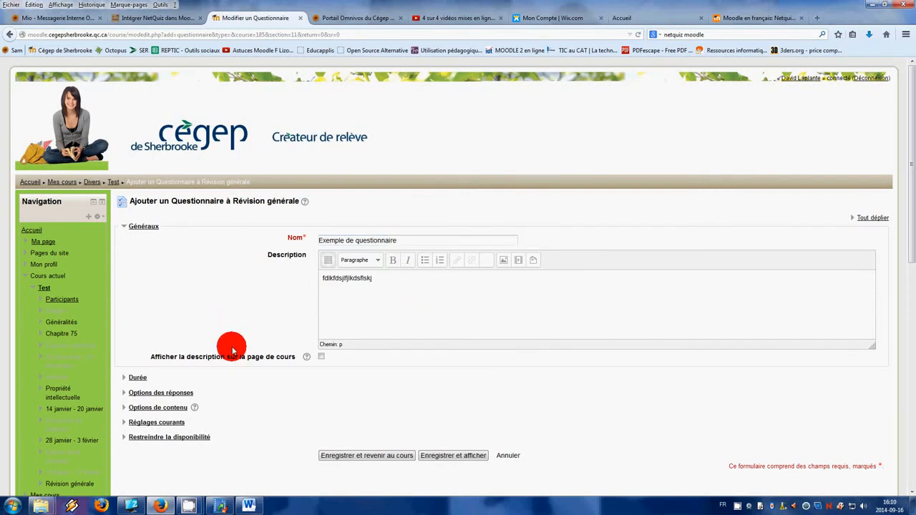
Expand the Durée and Options des réponses settings and set the participation frequency to "répondre une fois seulement".
scroll(297, 343, "down", 2)
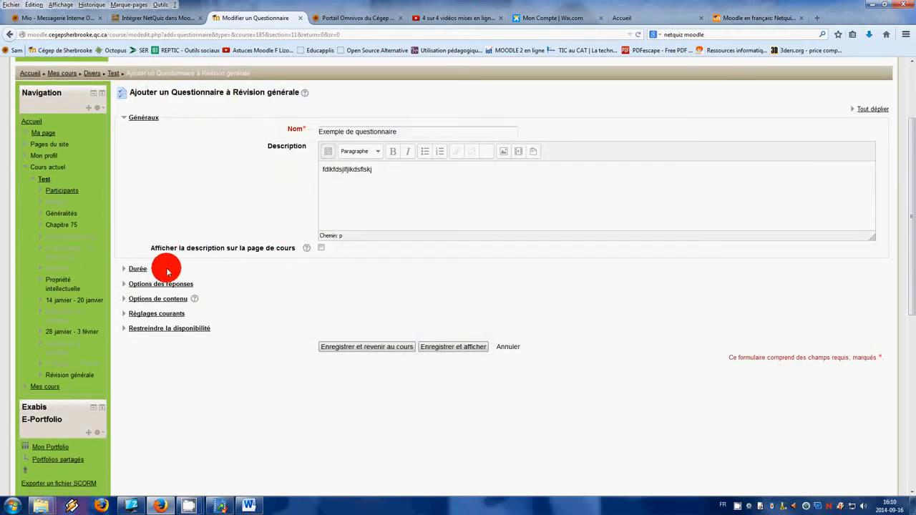
left_click(137, 268)
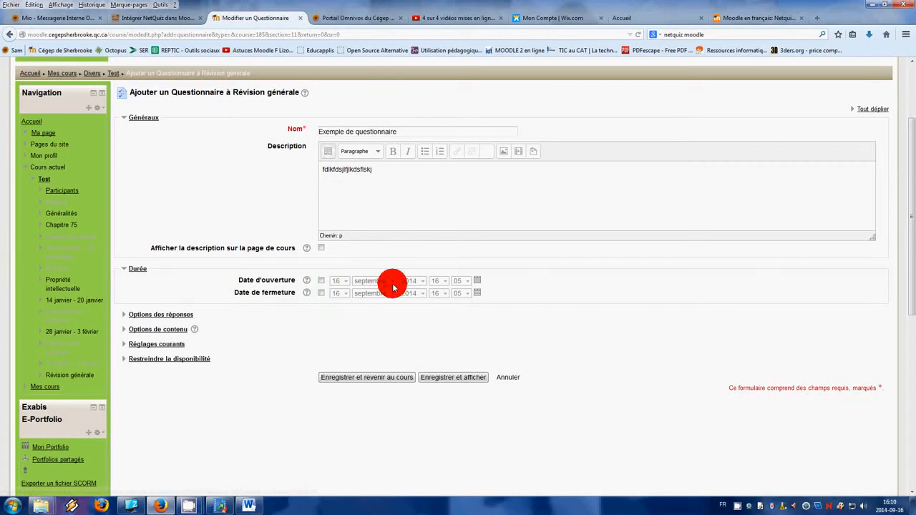
left_click(174, 316)
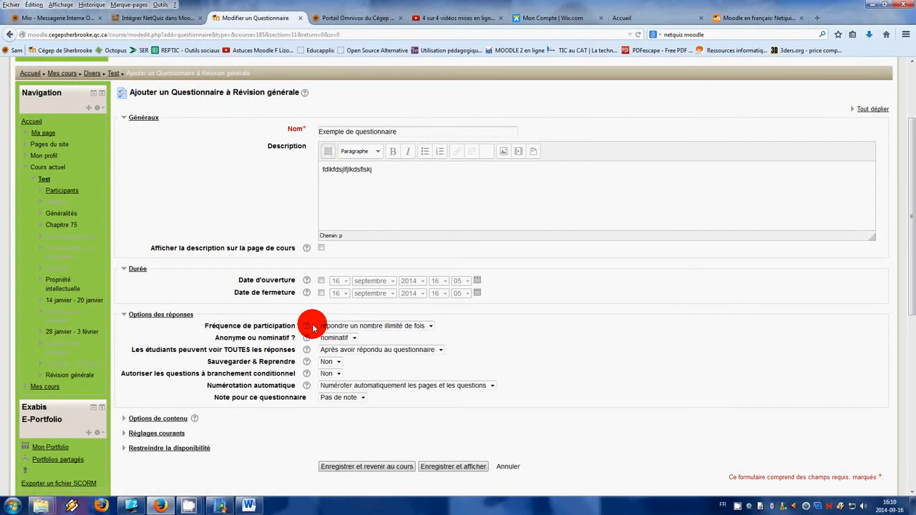
left_click(363, 329)
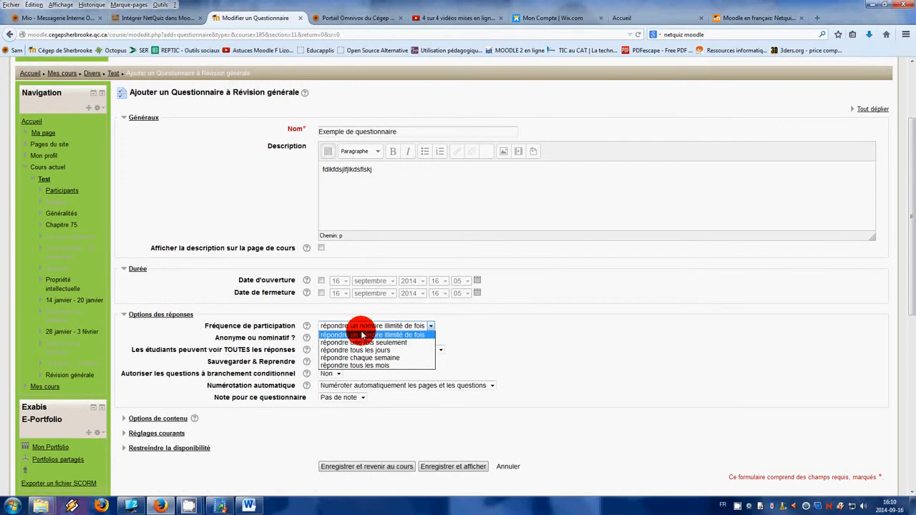
left_click(362, 342)
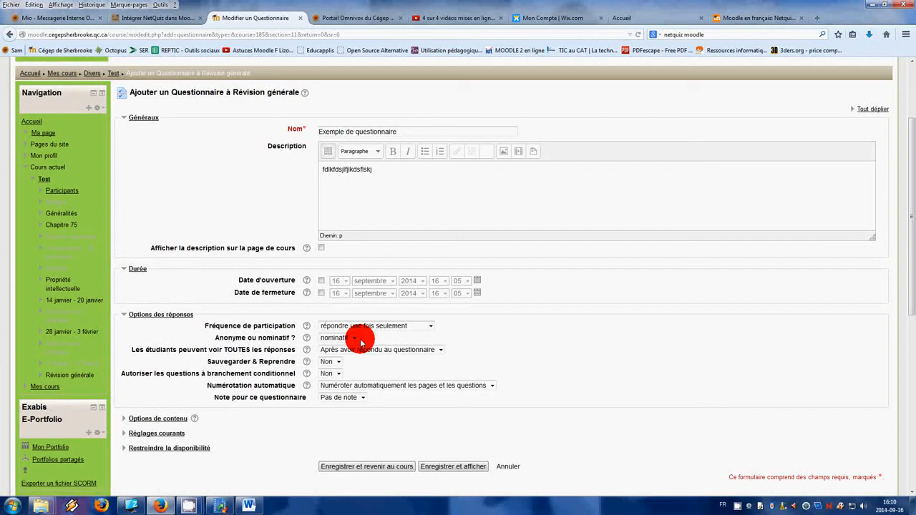
left_click(372, 327)
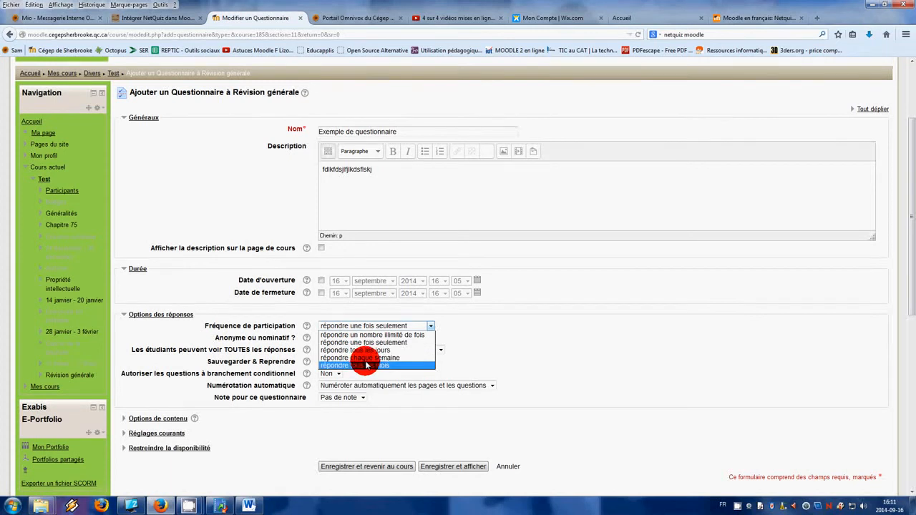
left_click(456, 361)
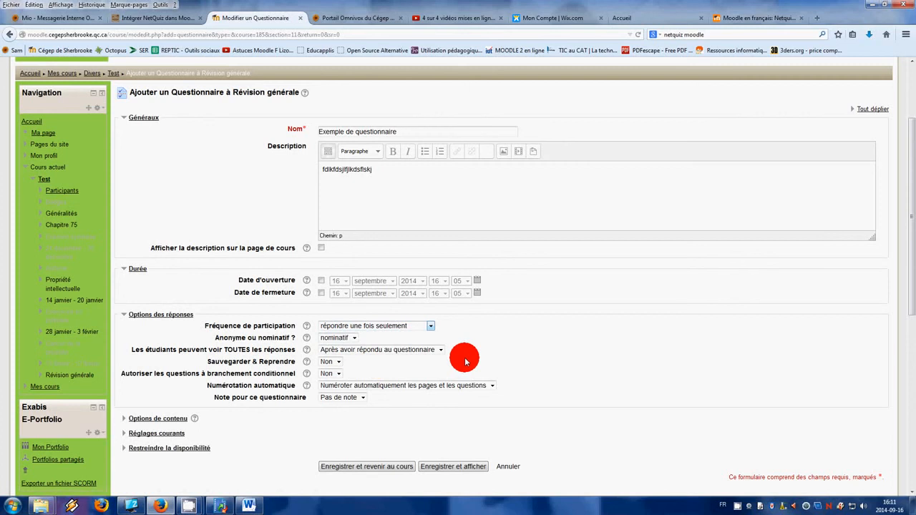
Set the response type to "nominatif" and let students see all responses "Après avoir répondu au questionnaire".
left_click(355, 339)
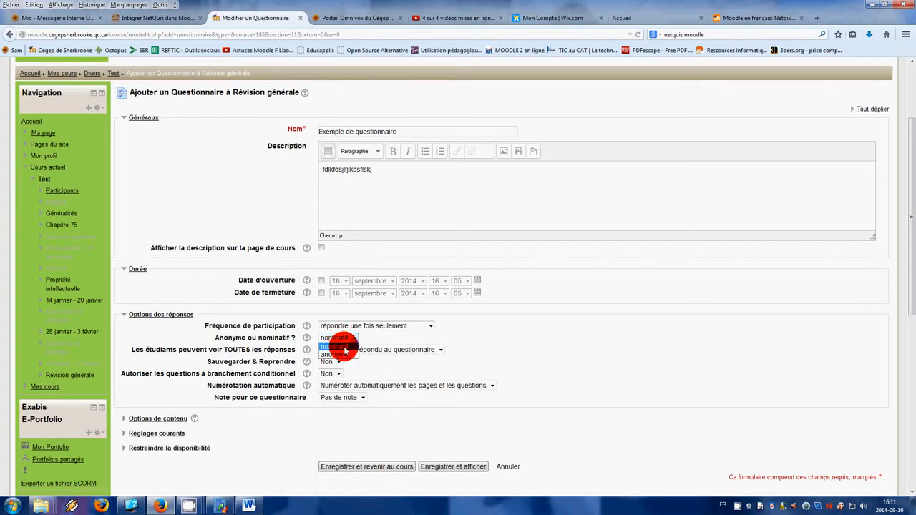
left_click(340, 347)
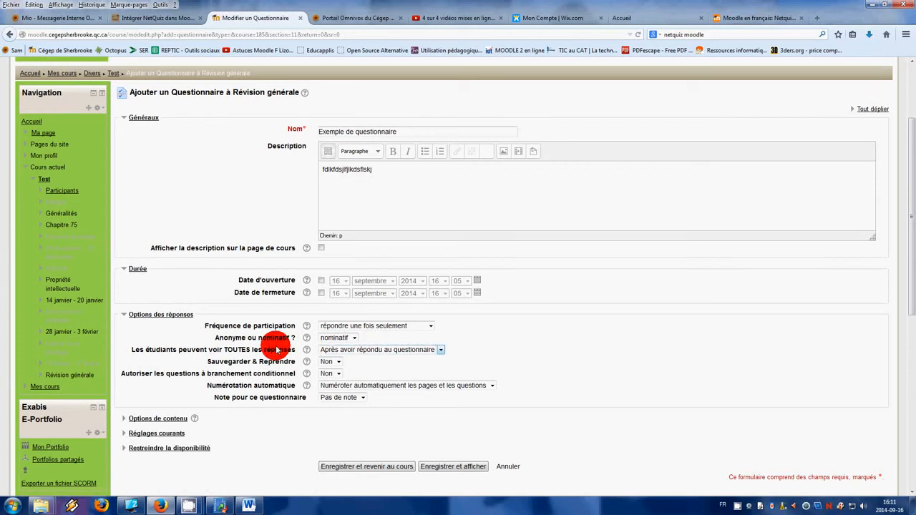
left_click(351, 352)
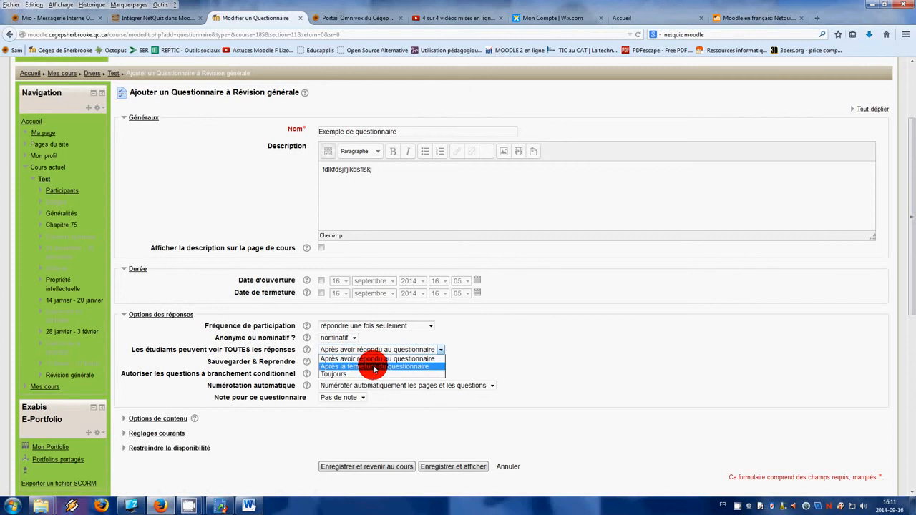
left_click(372, 357)
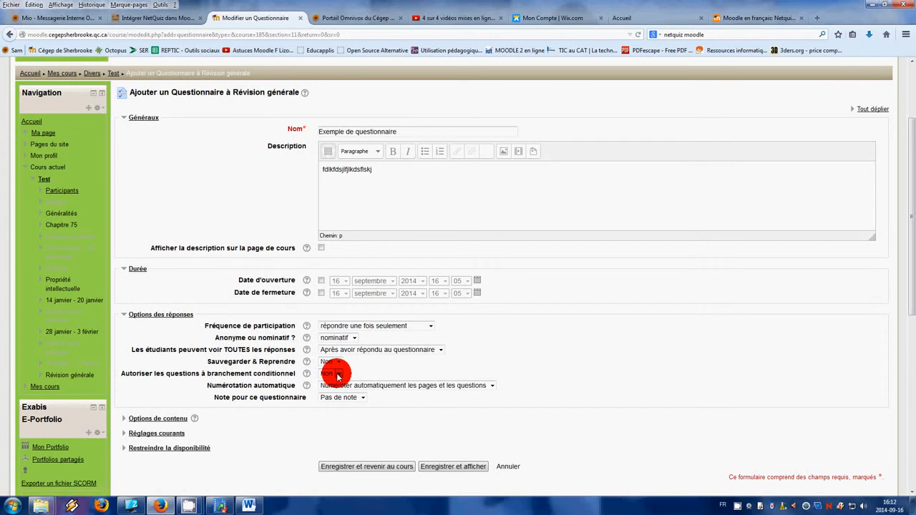
Review the choices for conditional branching questions and for the questionnaire's grade.
left_click(338, 374)
left_click(339, 377)
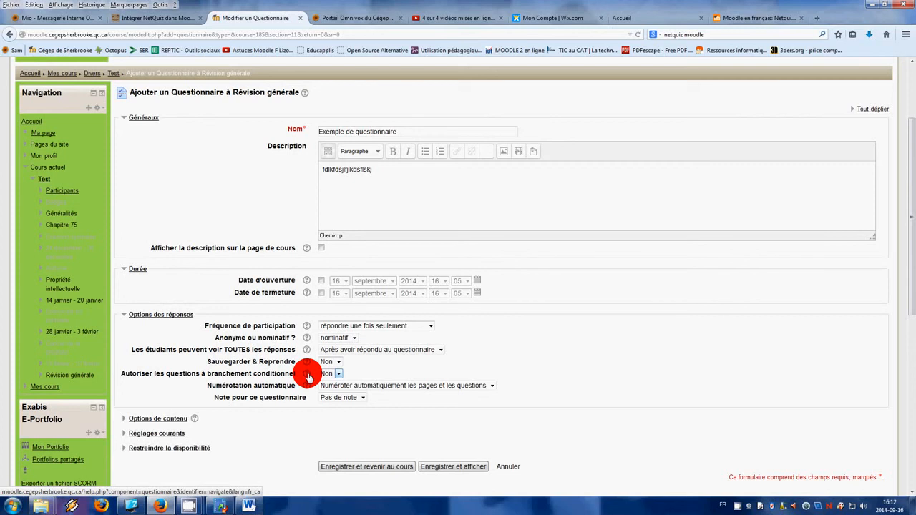
left_click(340, 400)
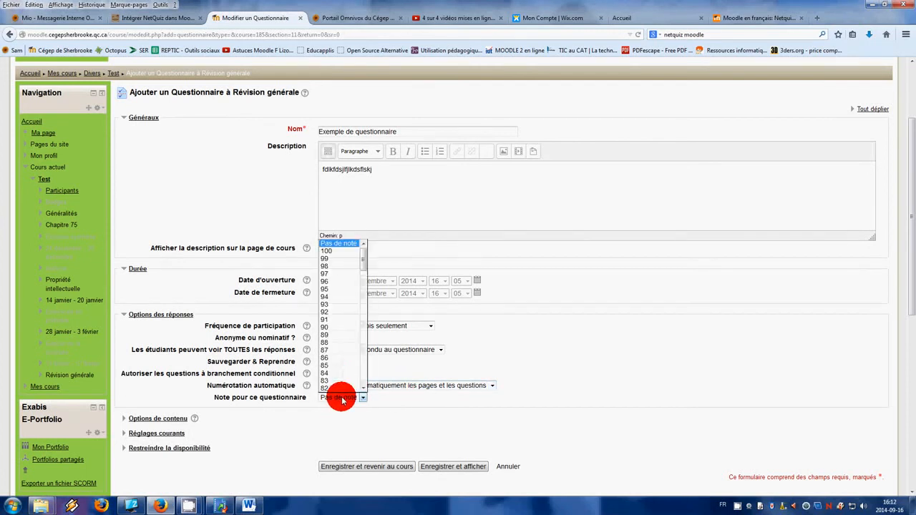
left_click(486, 365)
Review the questionnaire's content options and common settings, and save and display the activity.
left_click(158, 418)
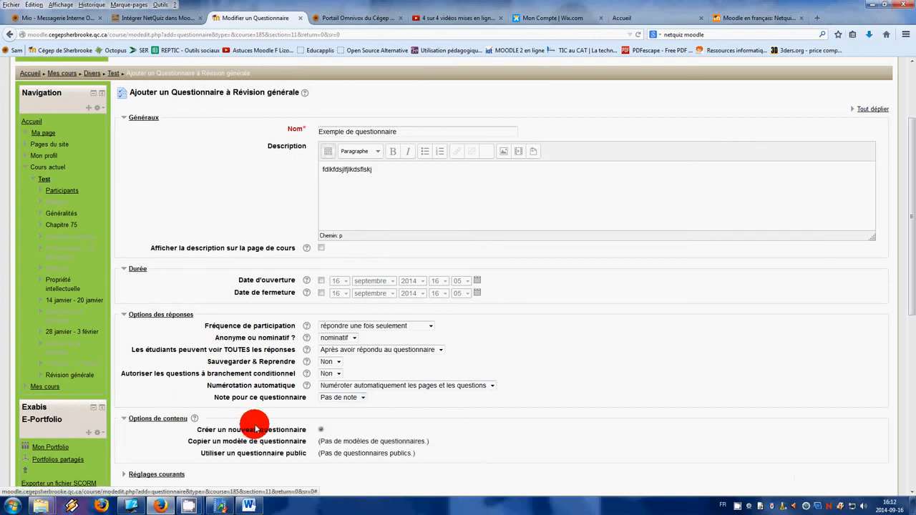
scroll(372, 429, "down", 2)
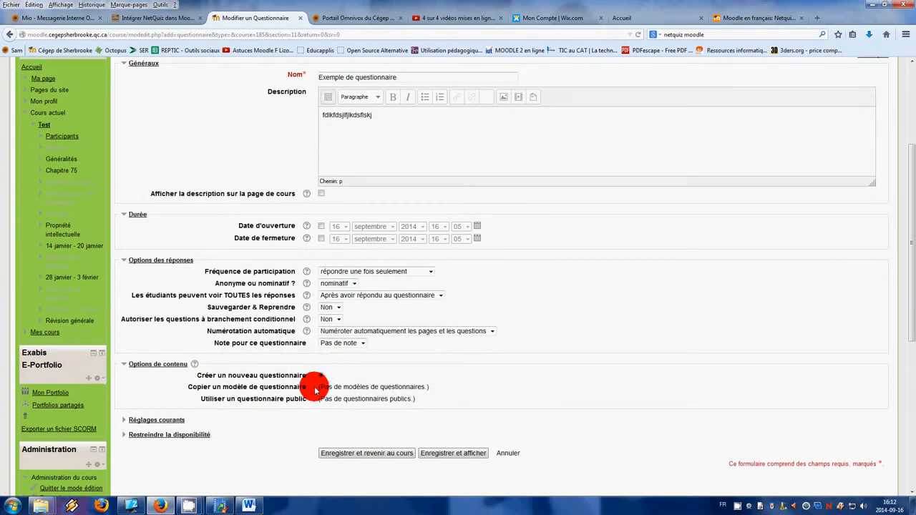
left_click(163, 420)
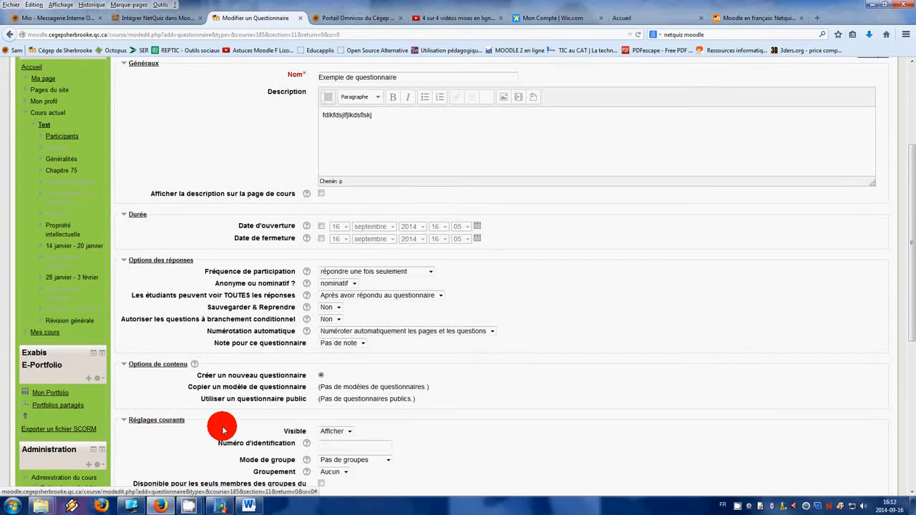
scroll(179, 415, "down", 3)
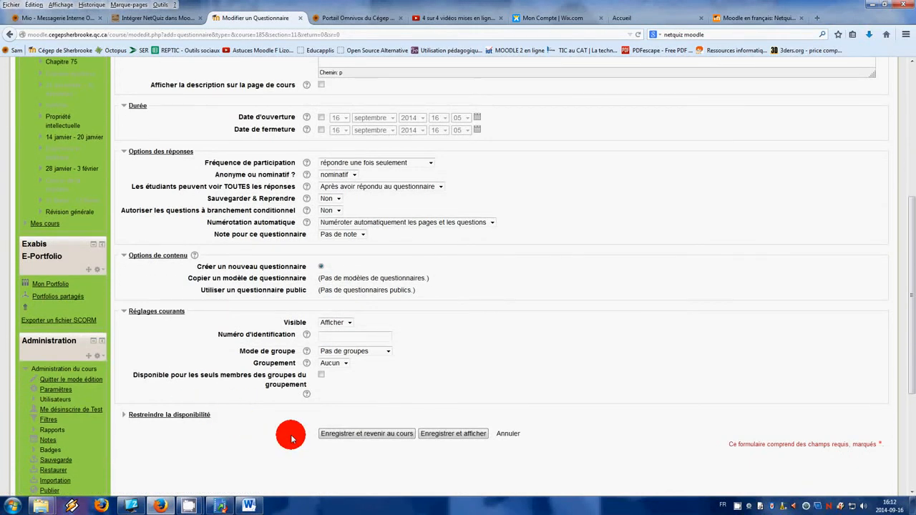
left_click(474, 435)
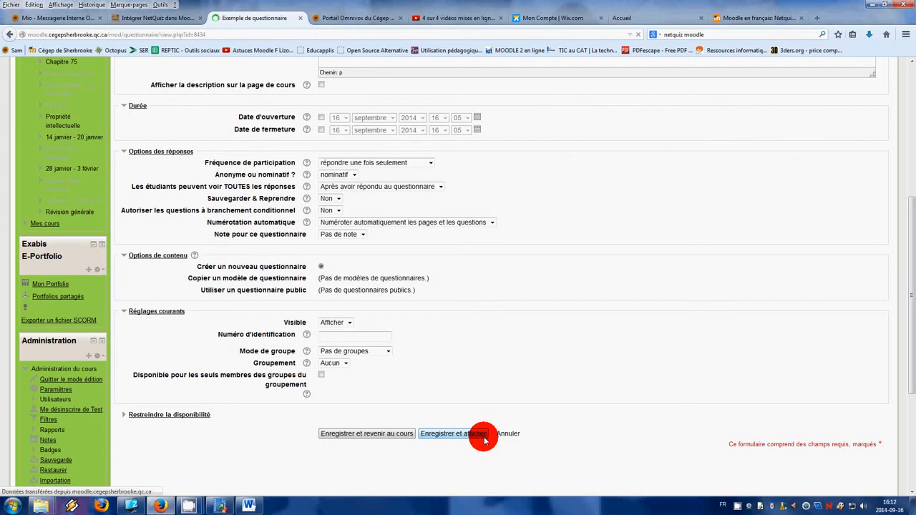
Start adding questions to the questionnaire with a new question of type "Échelle de Likert".
left_click(233, 272)
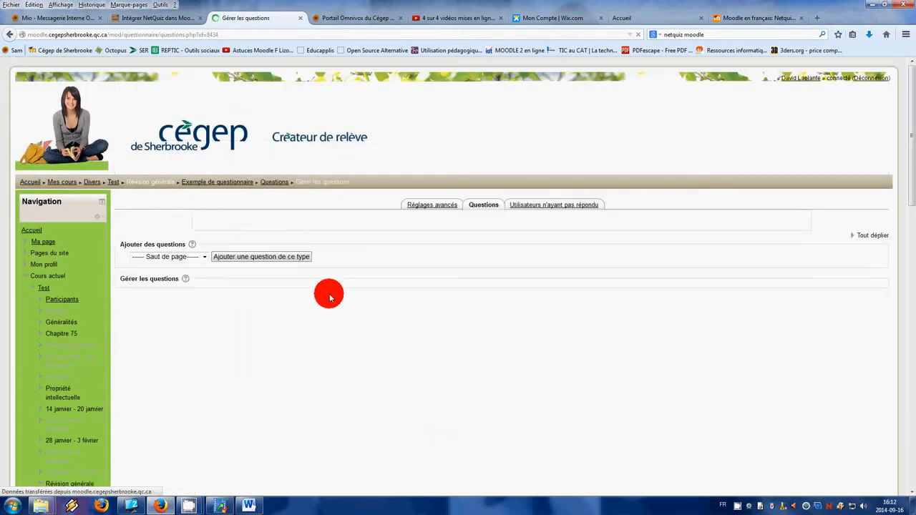
left_click(203, 257)
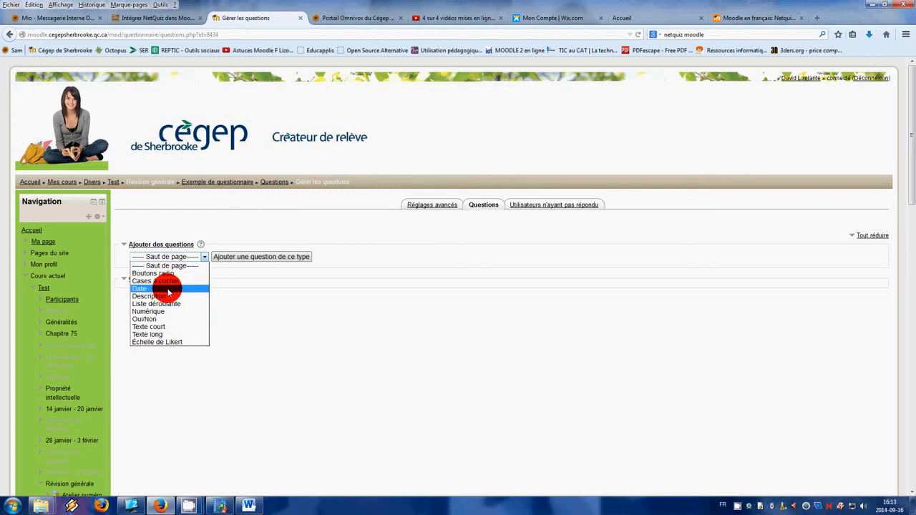
left_click(189, 343)
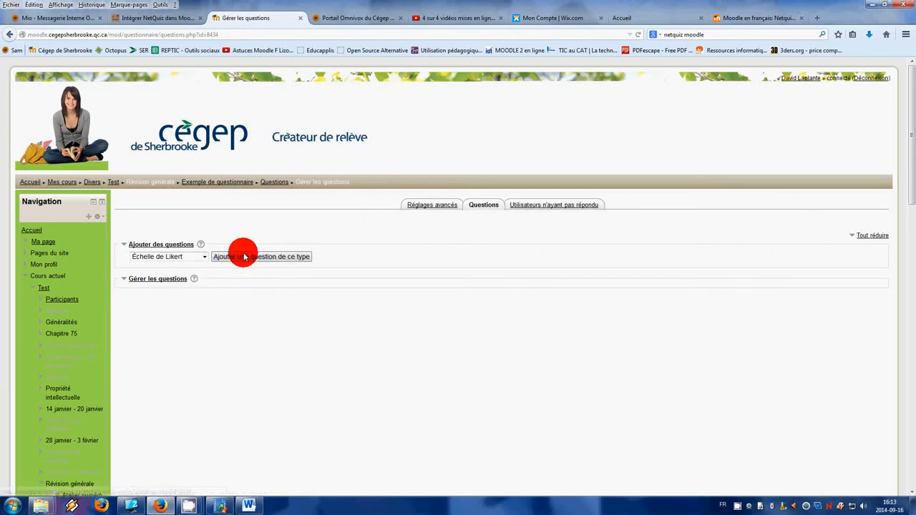
left_click(272, 257)
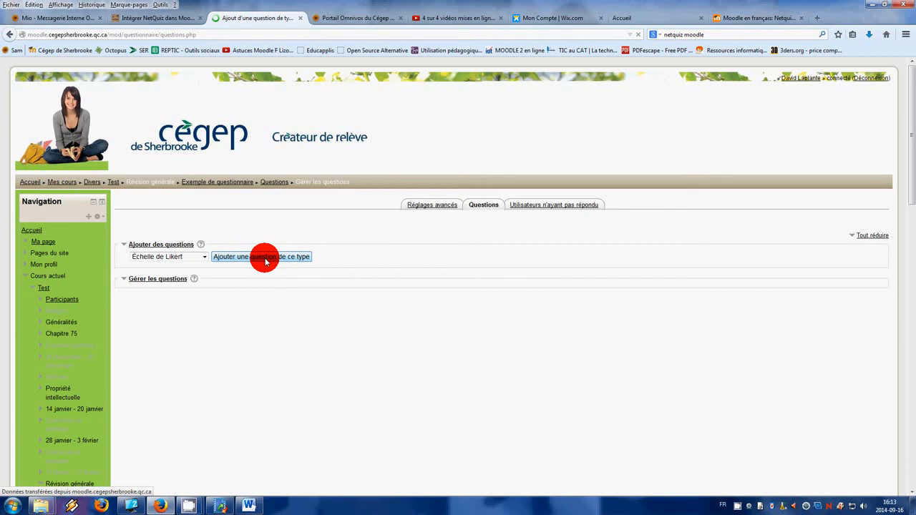
Name the new Likert scale question "Question d'échelle".
left_click(369, 248)
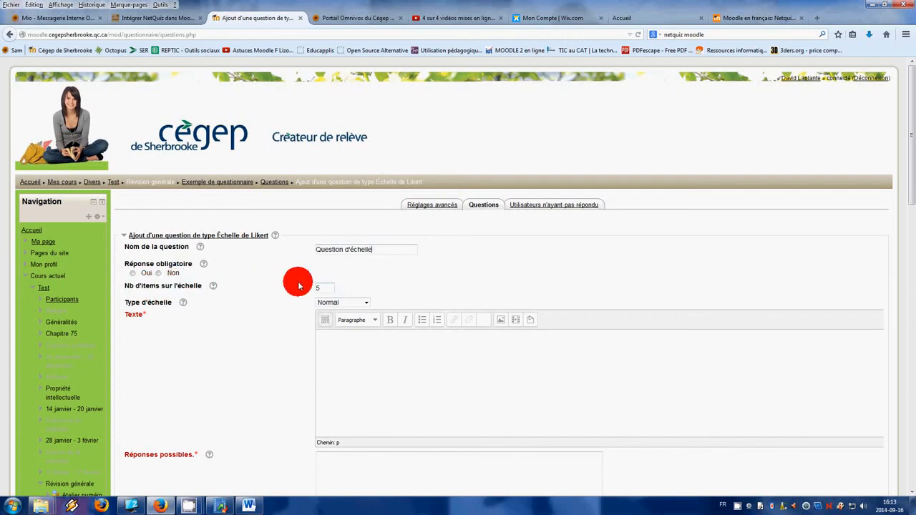
left_click(348, 353)
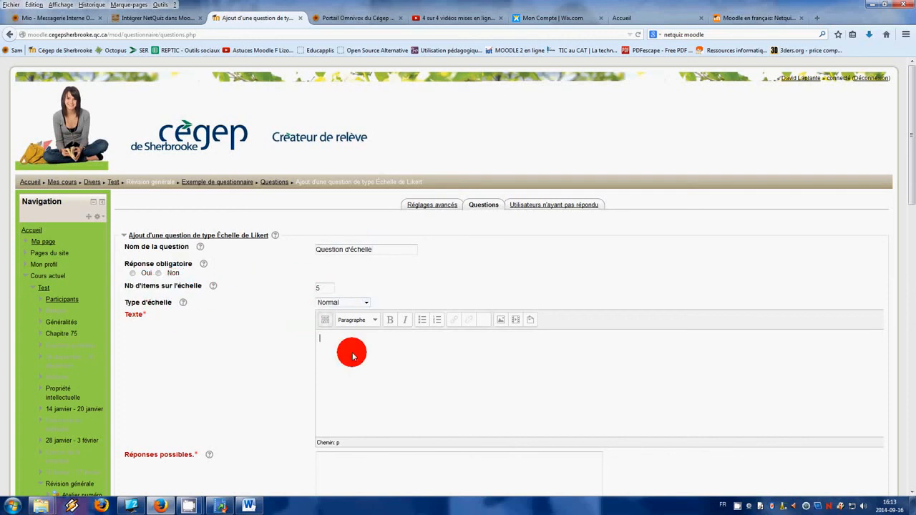
scroll(323, 358, "down", 2)
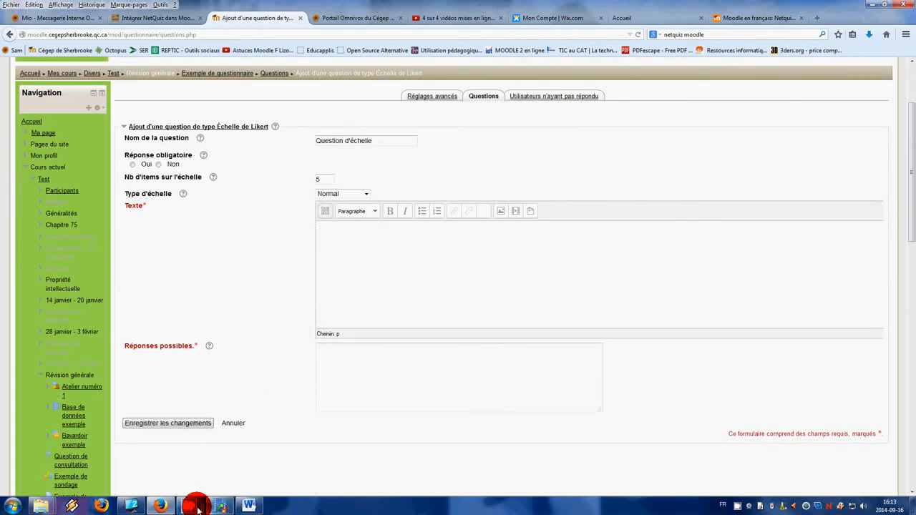
mouse_move(193, 508)
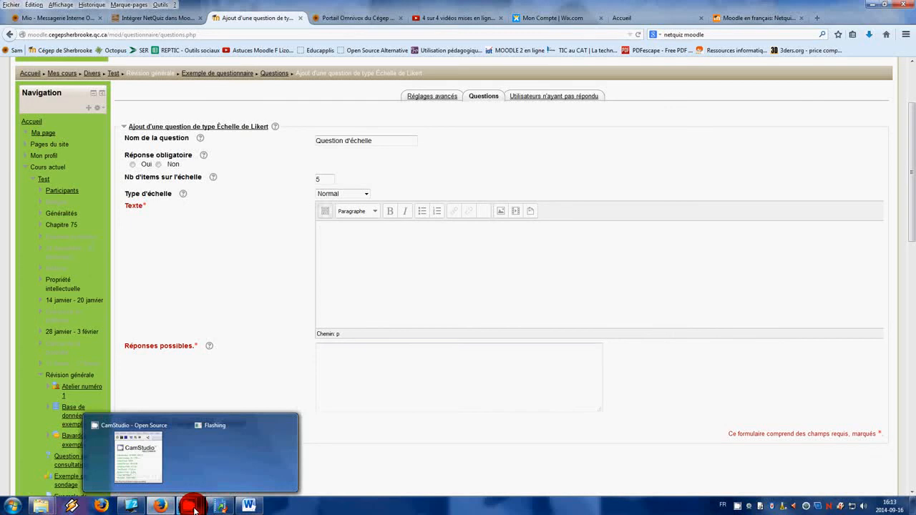